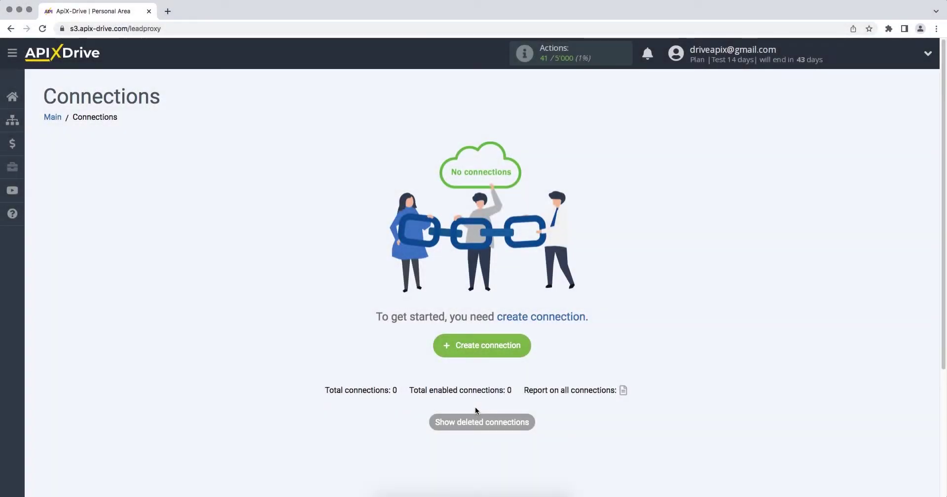
Step: Start a new connection with ActiveCampaign as the data source system
left_click(437, 347)
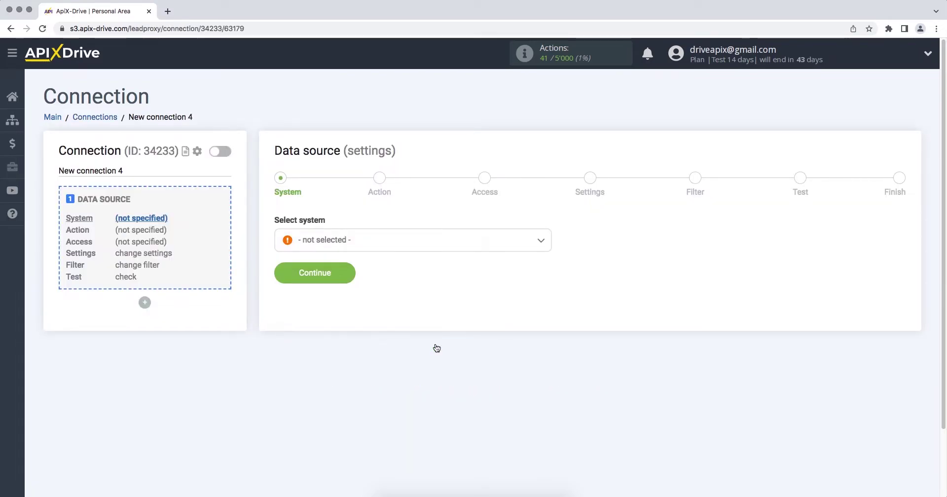
left_click(451, 248)
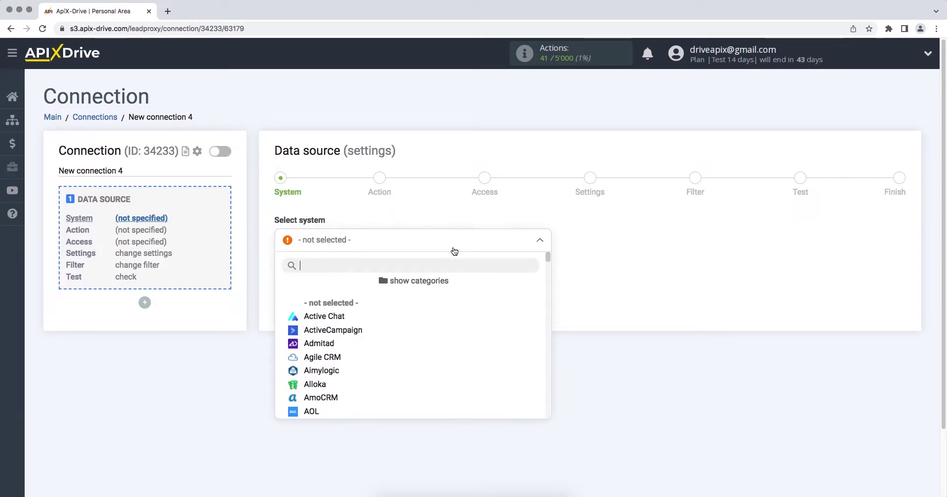
left_click(369, 331)
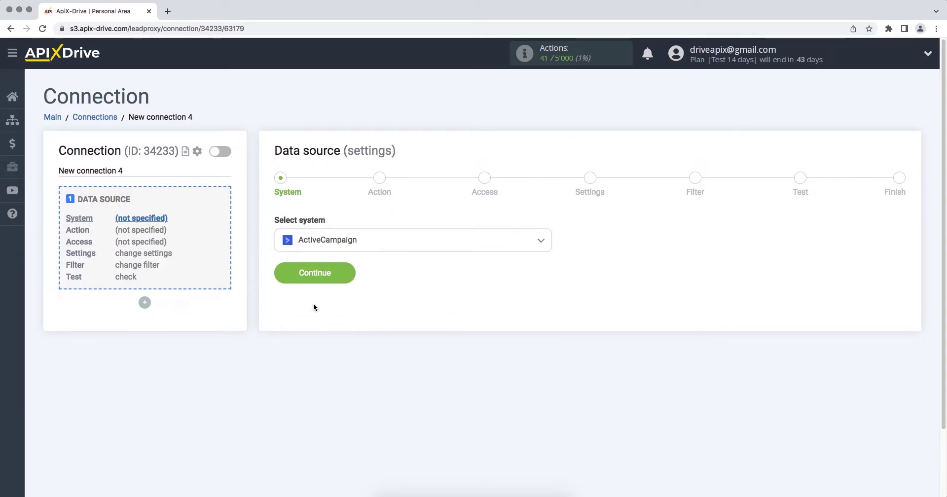
left_click(278, 275)
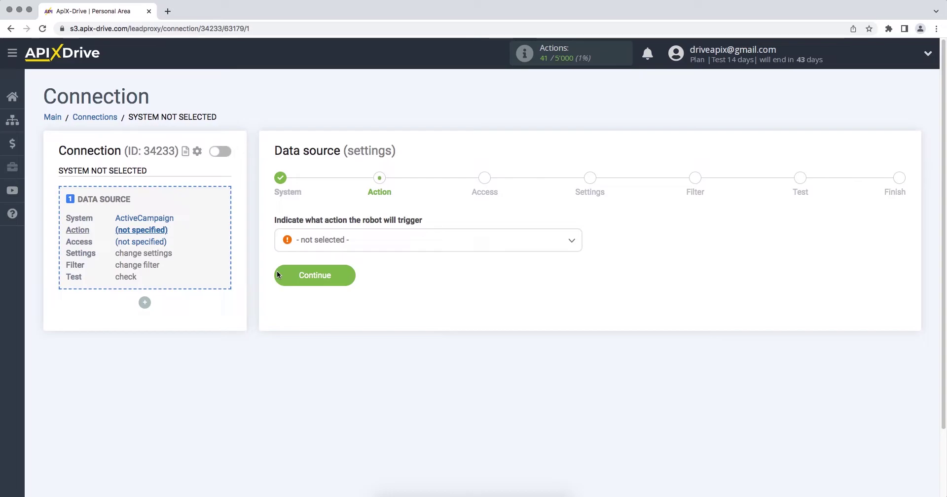
Step: Choose Get Deals (new) as the source action and start connecting the ActiveCampaign account
left_click(309, 245)
left_click(318, 303)
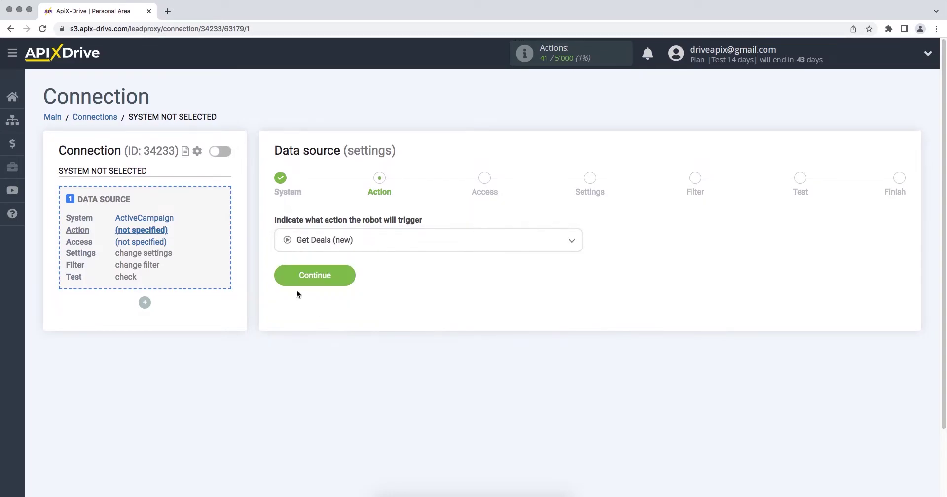
left_click(277, 278)
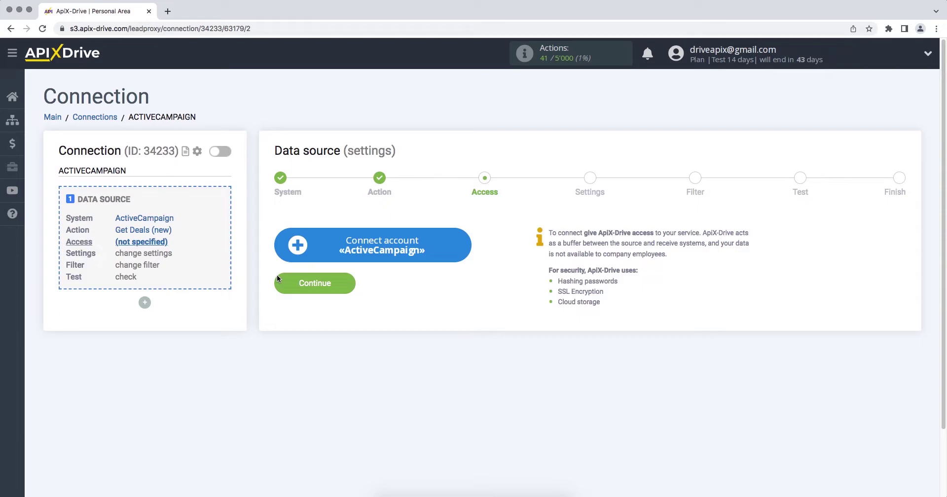
left_click(282, 248)
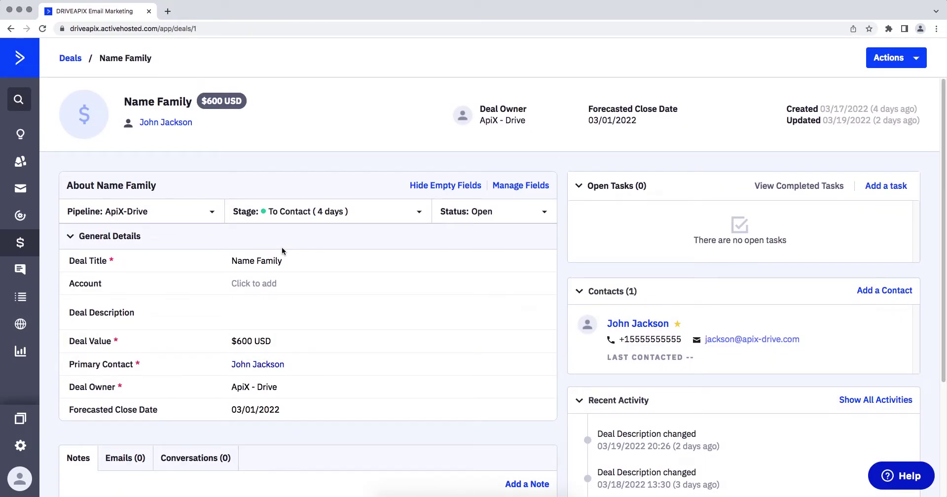
Step: Copy the API URL from ActiveCampaign's Developer settings into the API Domain field
left_click(22, 447)
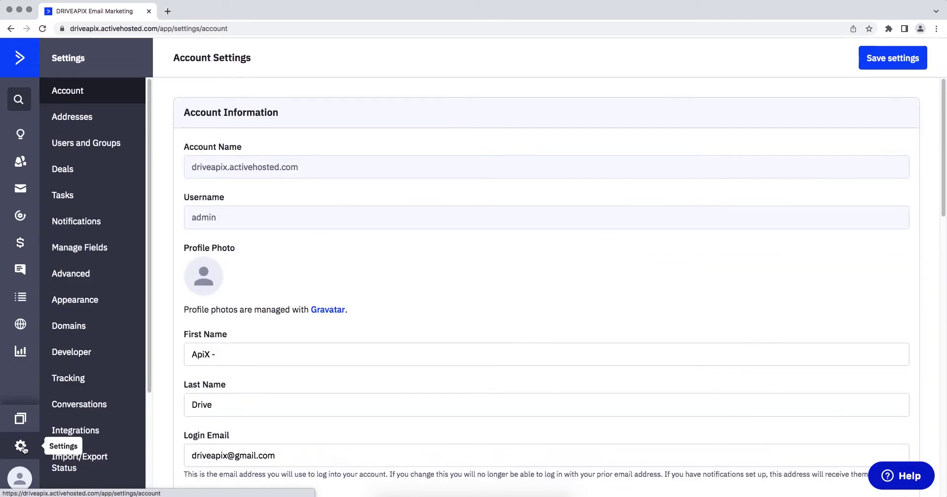
left_click(57, 361)
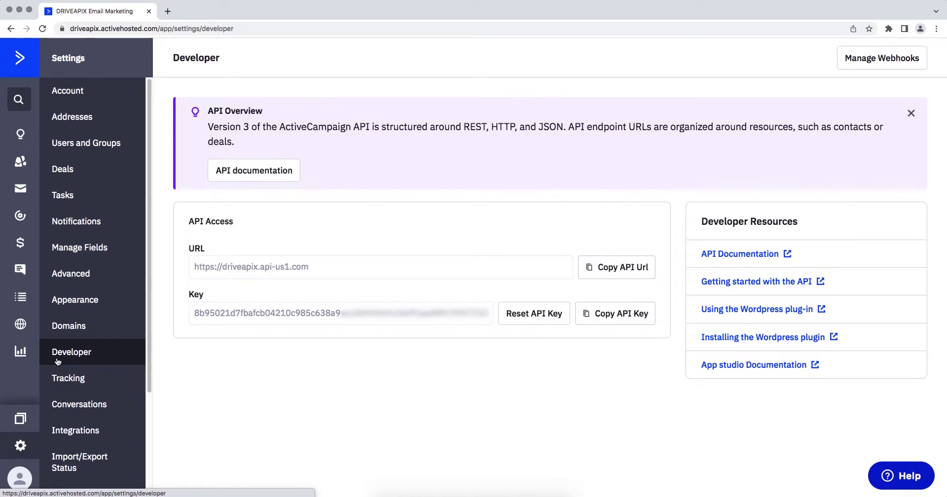
triple_click(236, 275)
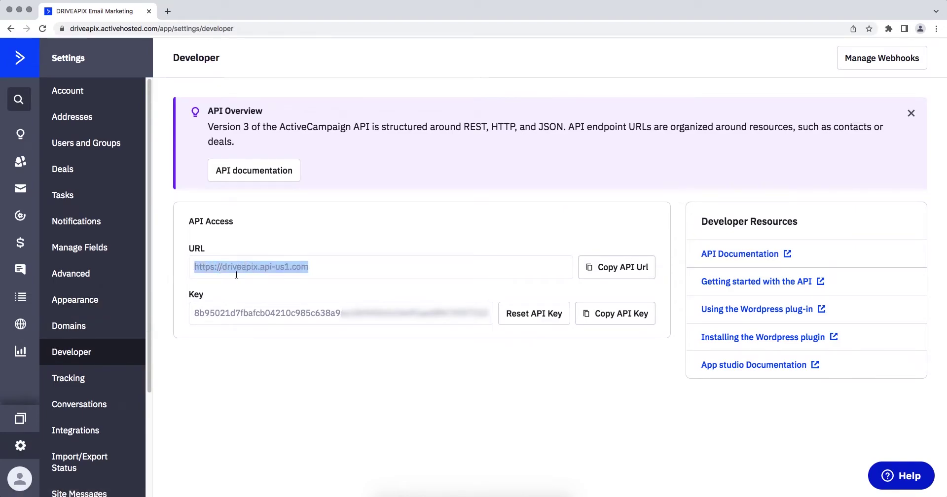
right_click(298, 267)
left_click(311, 290)
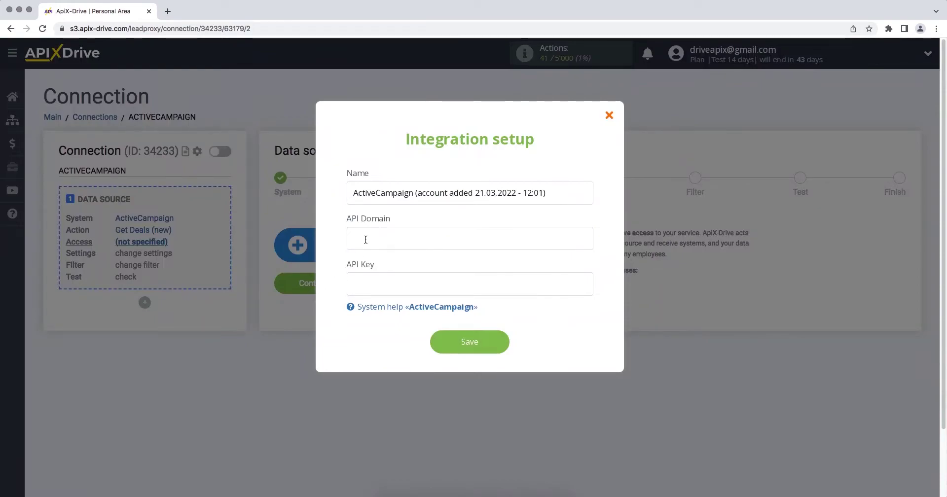
right_click(367, 238)
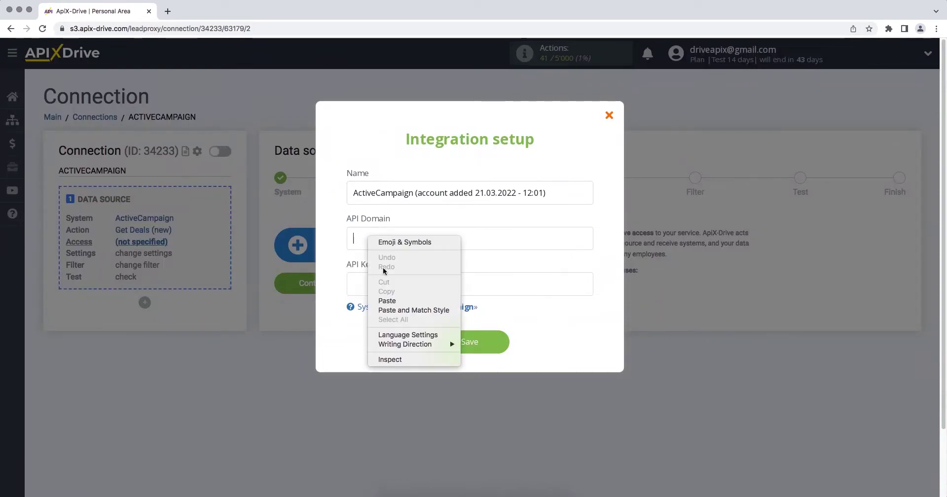
left_click(387, 301)
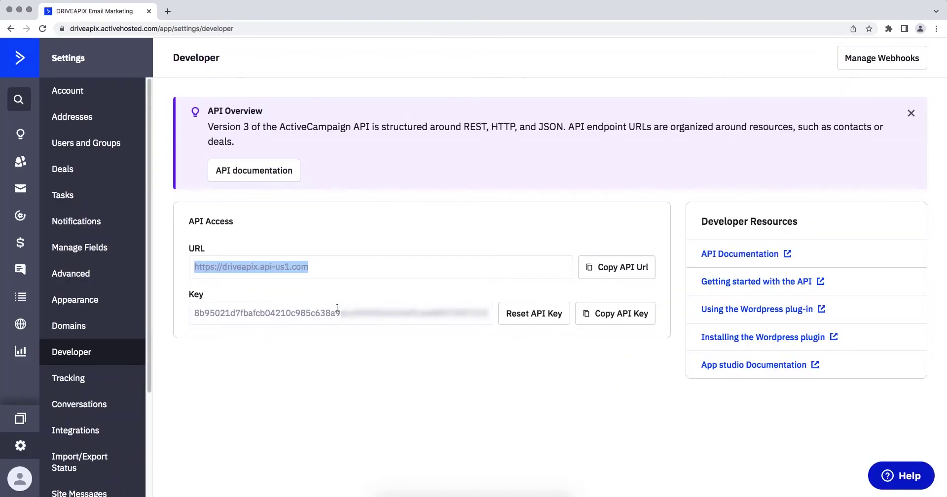
Step: Copy the ActiveCampaign API key into the API Key field
left_click_drag(199, 315, 491, 316)
right_click(494, 326)
left_click(495, 334)
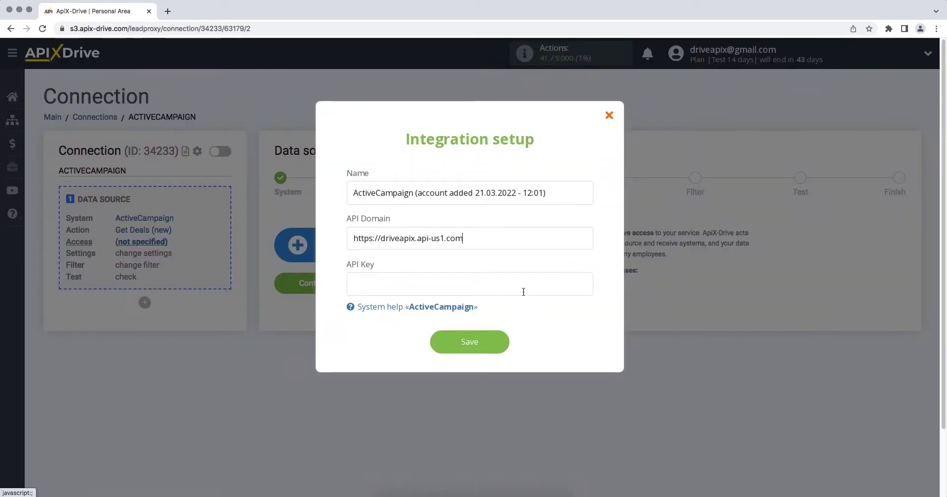
right_click(523, 291)
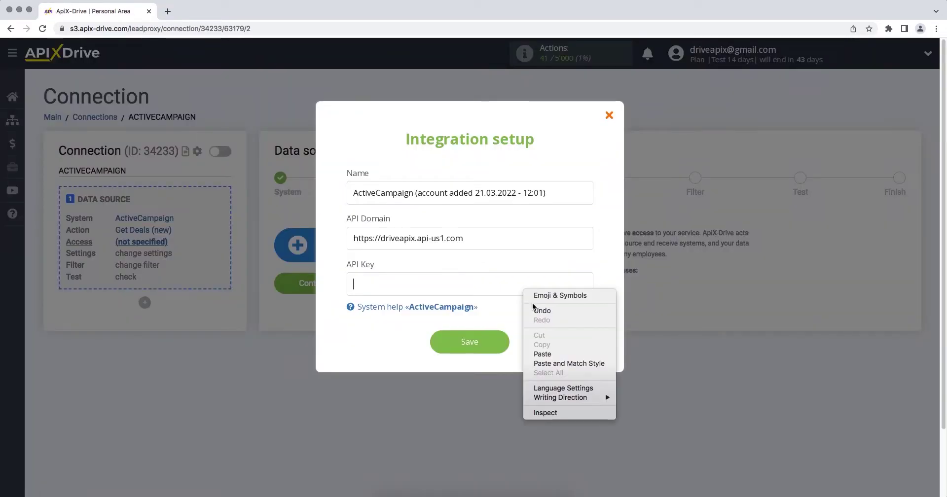
left_click(542, 354)
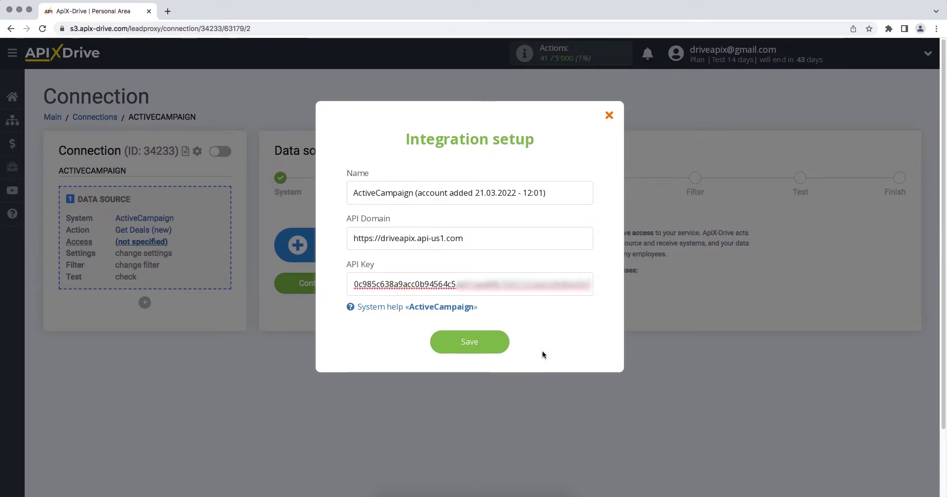
Step: Save the ActiveCampaign account, select it as the login, and skip settings and filtering
left_click(437, 344)
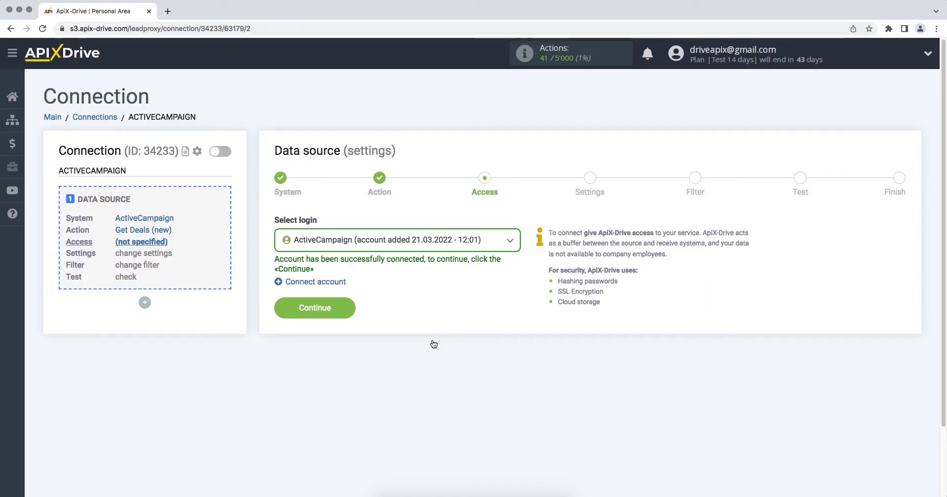
left_click(467, 247)
left_click(442, 311)
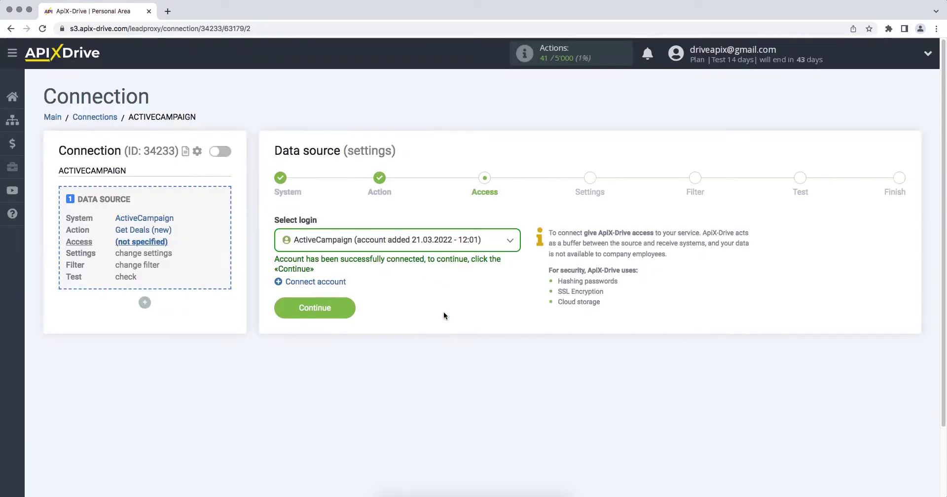
left_click(279, 313)
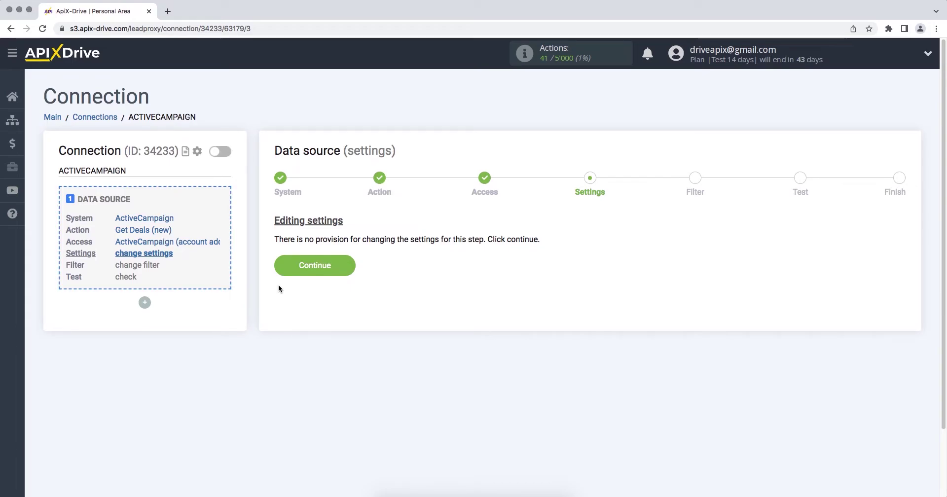
left_click(279, 271)
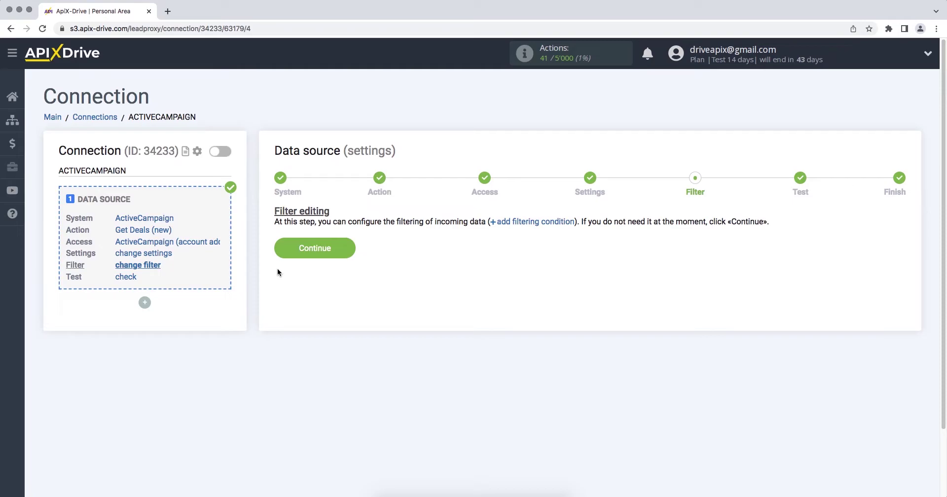
left_click(278, 254)
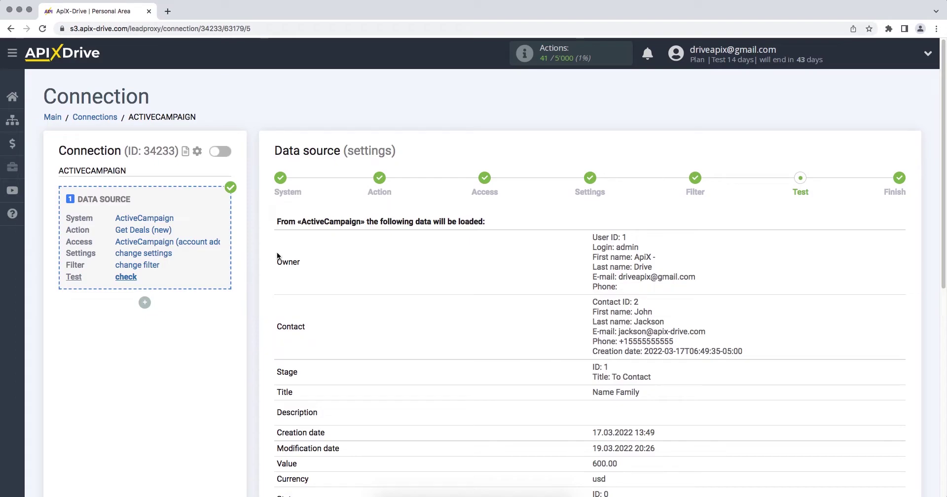
Step: Review the loaded ActiveCampaign test deal and finish the data source setup
scroll(277, 252, "down", 3)
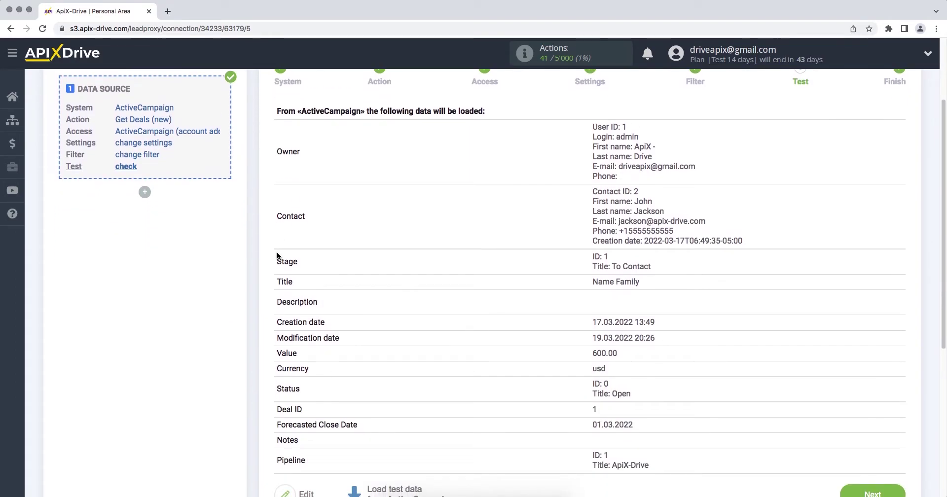
scroll(277, 256, "down", 2)
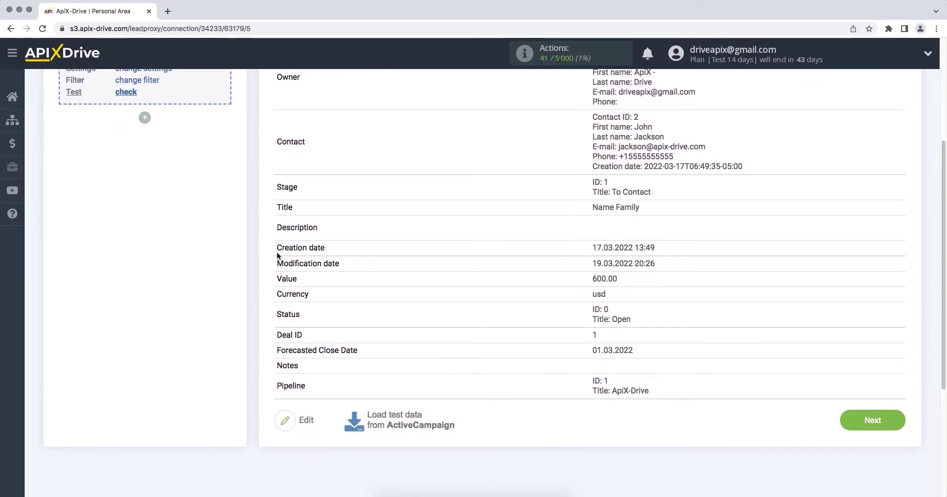
left_click(845, 422)
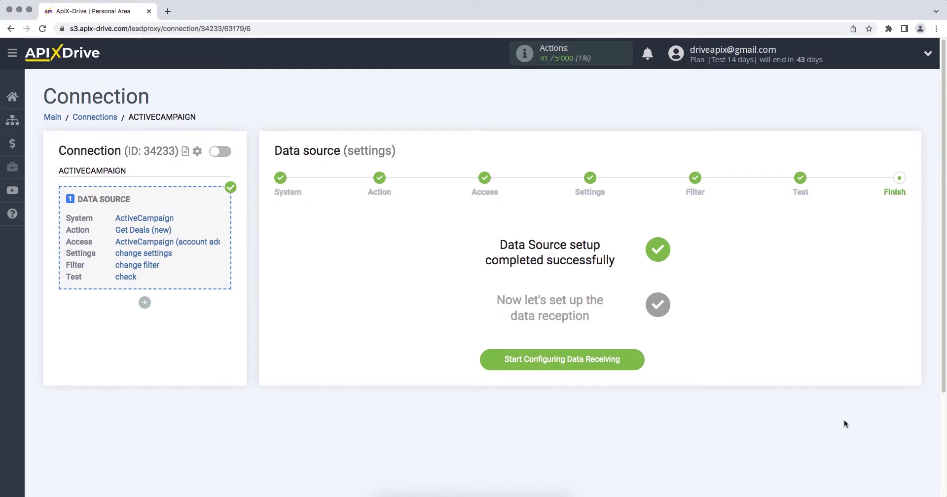
Step: Begin configuring data receiving with Aweber as the destination system
left_click(490, 364)
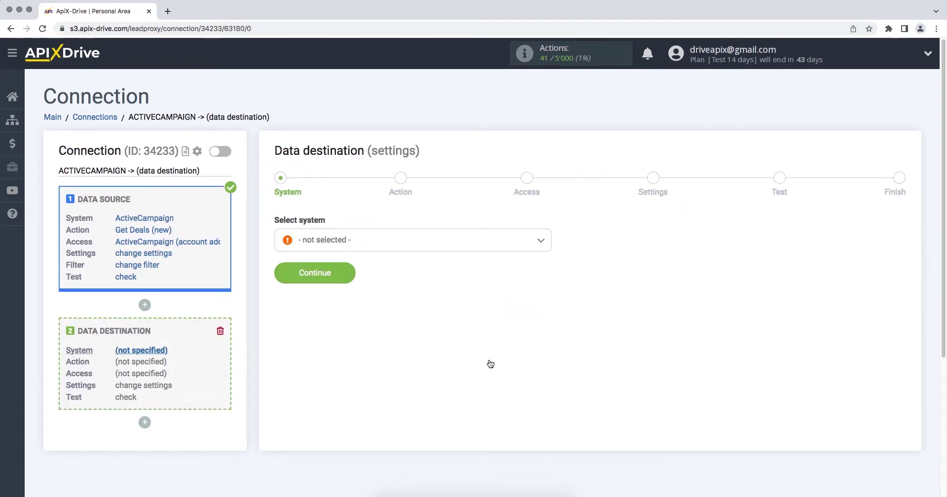
left_click(524, 242)
left_click_drag(548, 256, 551, 263)
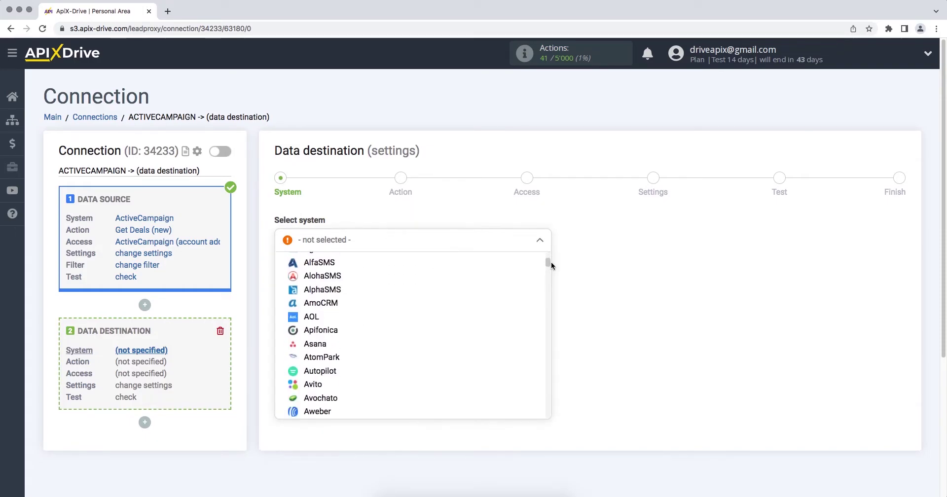
left_click(326, 402)
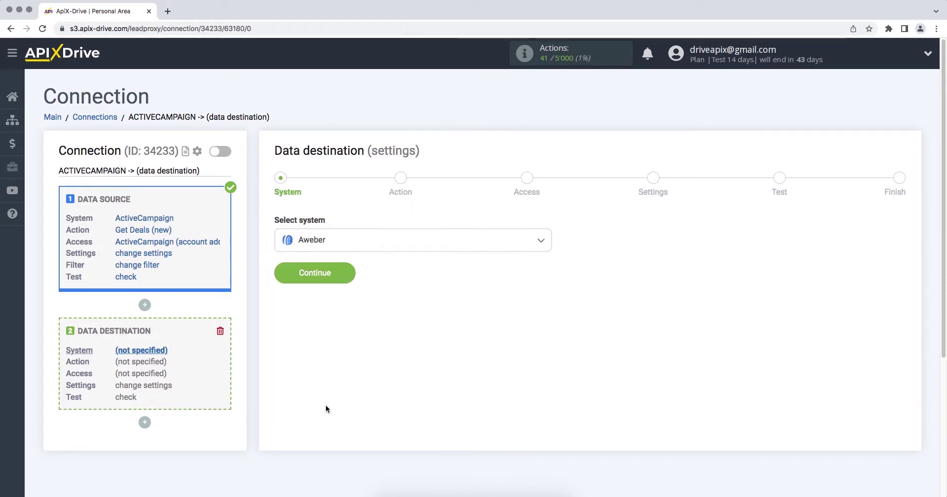
left_click(276, 274)
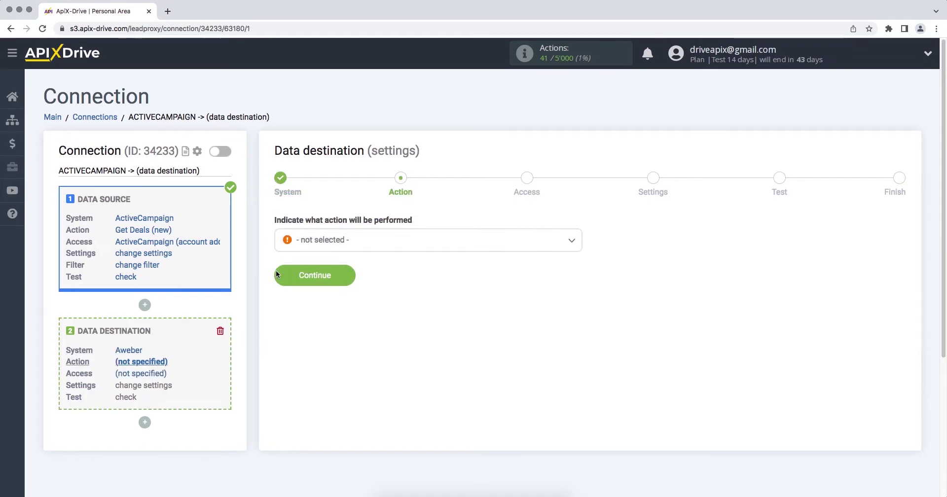
Step: Choose Add / Update Subscriber as the Aweber action
left_click(321, 242)
left_click(346, 302)
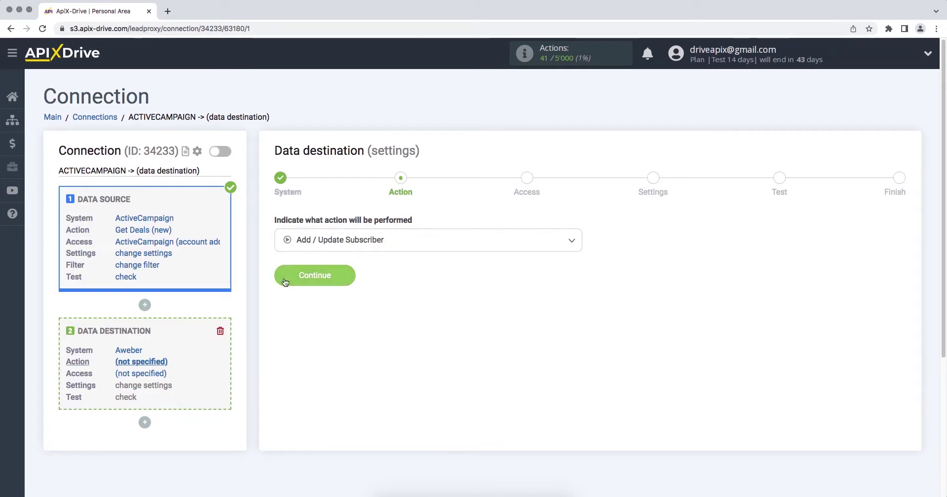
left_click(278, 279)
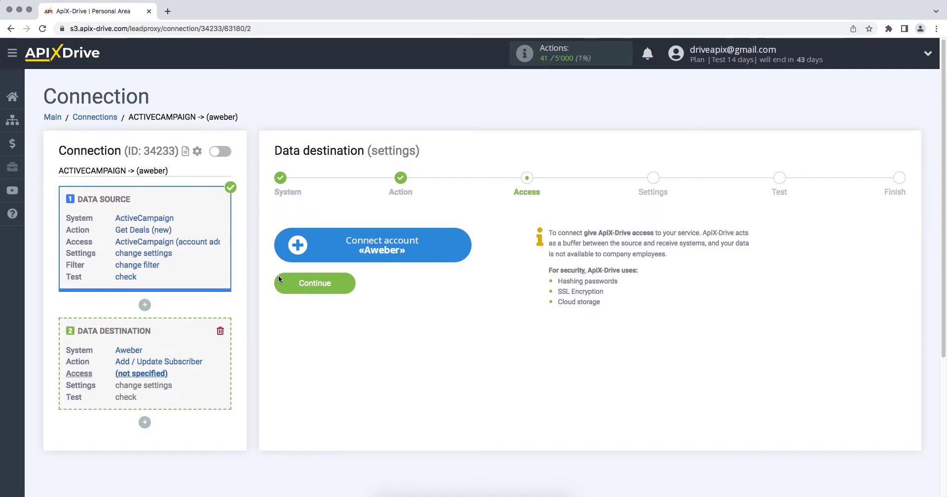
Step: Sign in to AWeber with the account's login name and password, pass the robot check, and allow access
left_click(280, 247)
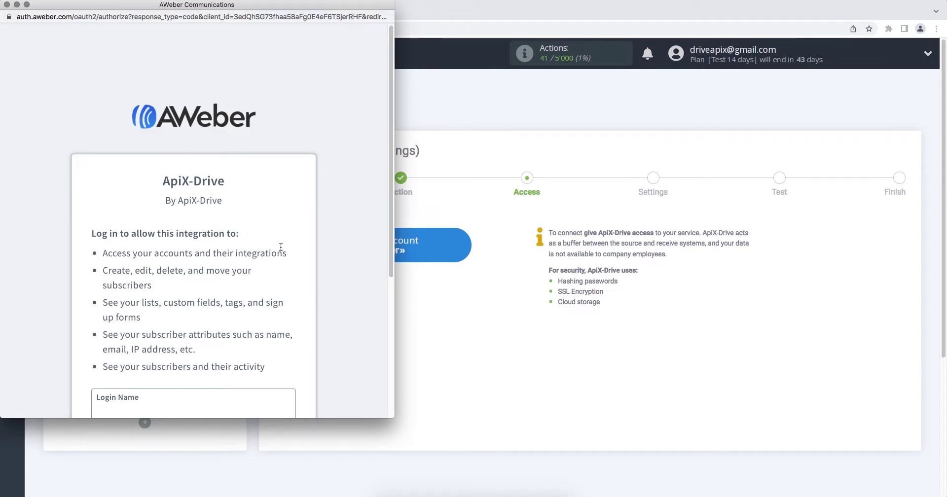
scroll(281, 247, "down", 3)
scroll(280, 247, "down", 3)
left_click(260, 220)
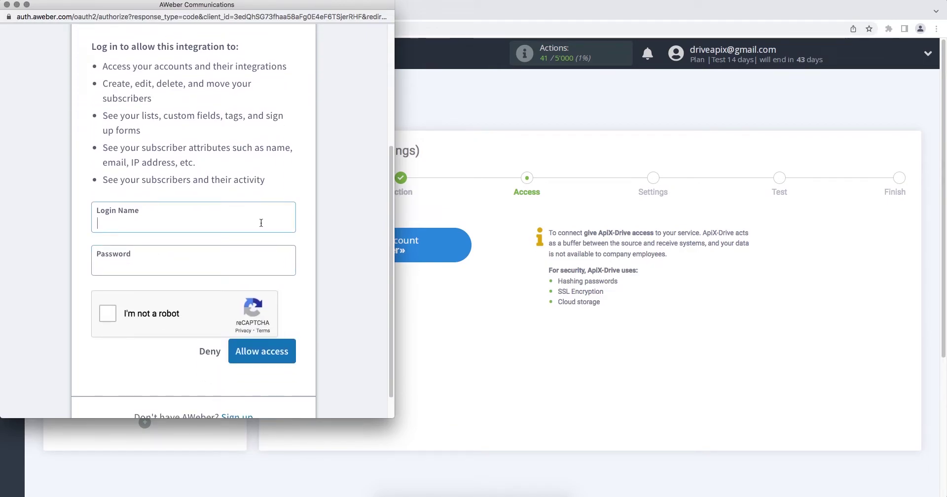
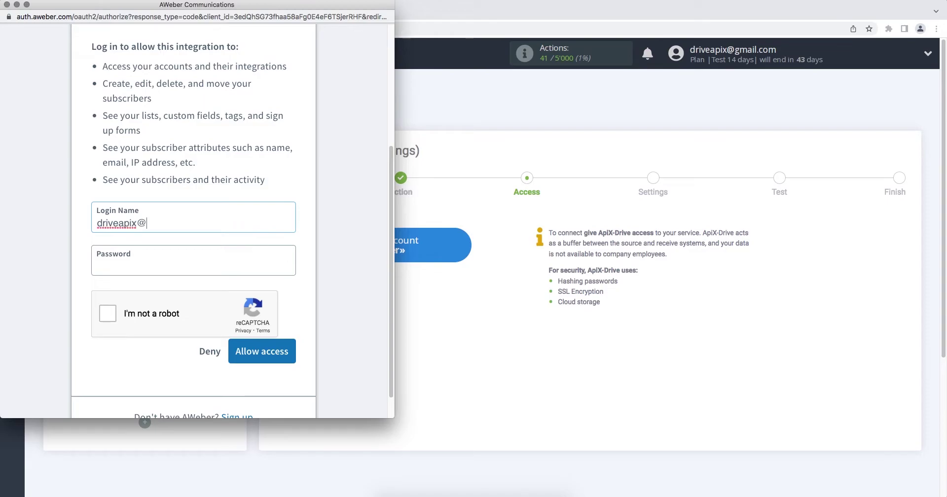
left_click(242, 263)
type("••••••")
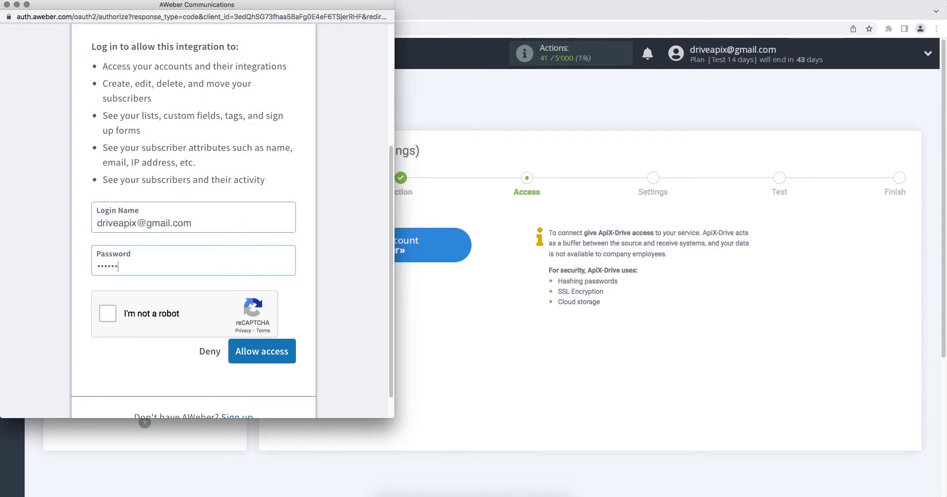
left_click(157, 314)
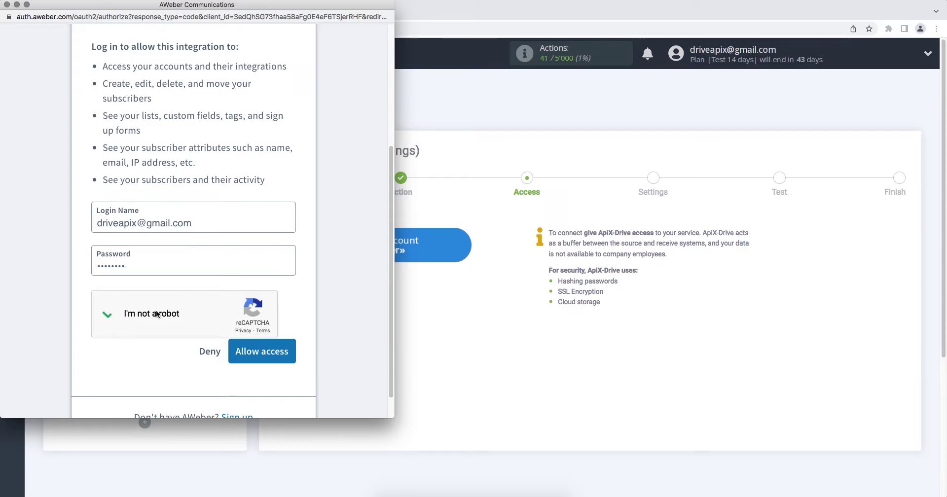
left_click(232, 350)
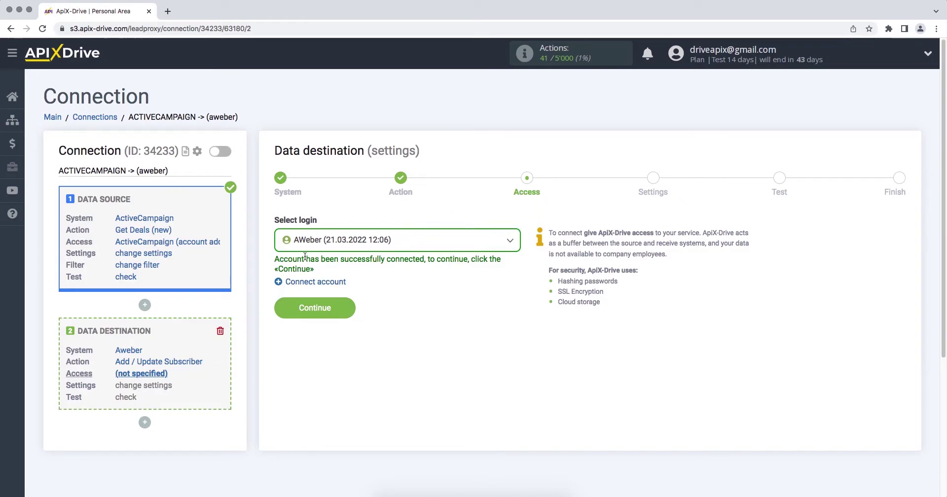
left_click(309, 240)
left_click(324, 317)
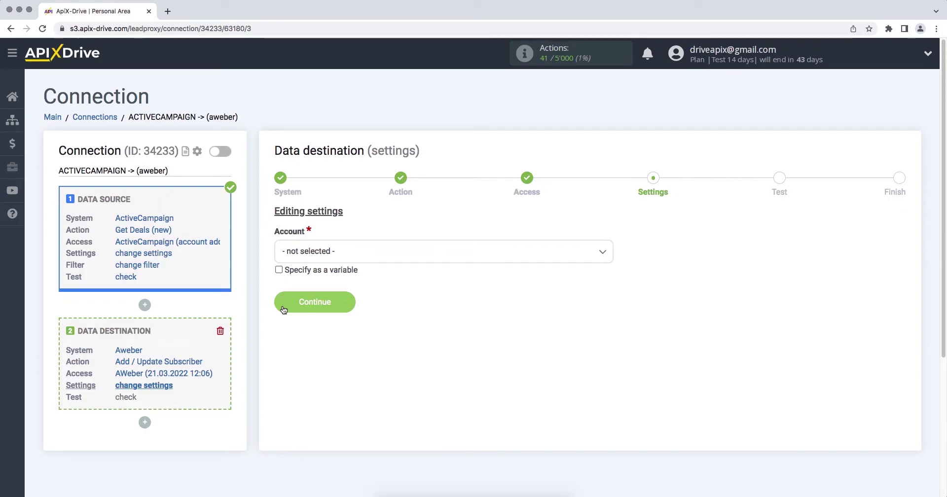
left_click(326, 252)
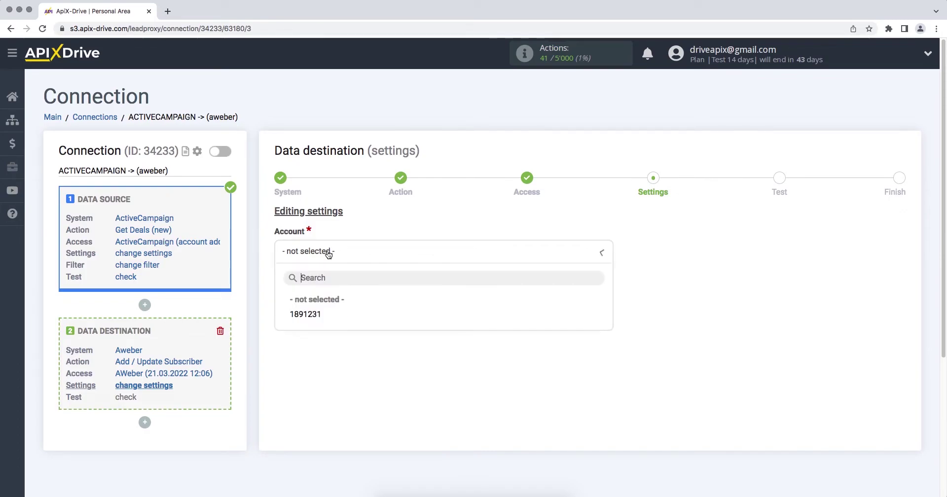
left_click(325, 314)
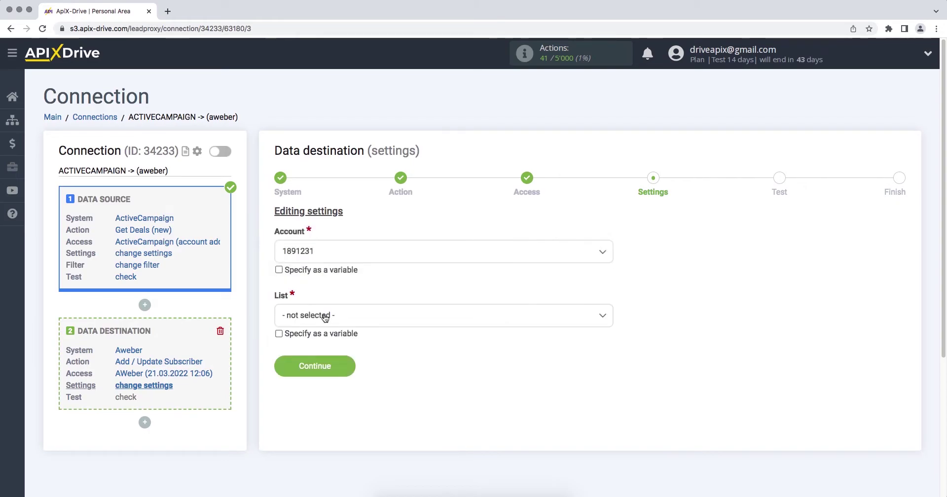
left_click(325, 317)
left_click(312, 378)
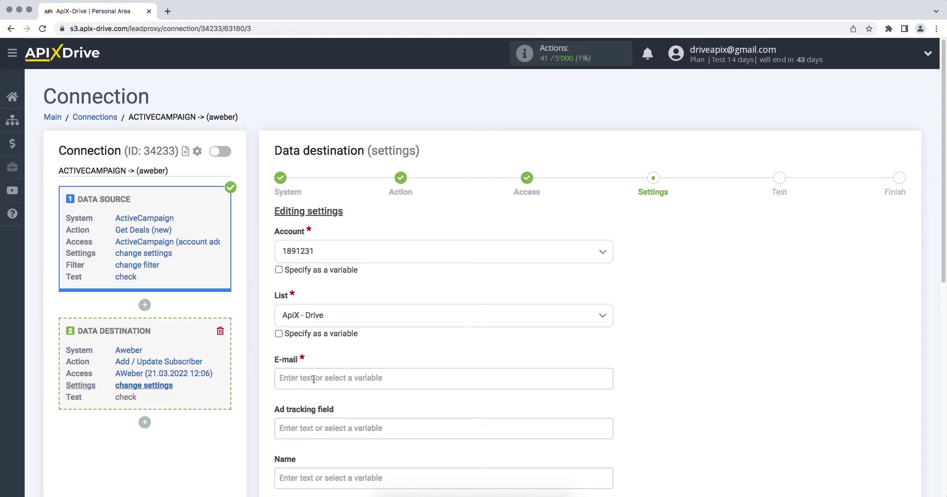
left_click(314, 379)
Step: Map the contact's e-mail into E-mail and First name plus Last name into Name
scroll(313, 378, "down", 5)
left_click_drag(607, 240, 608, 268)
left_click(423, 281)
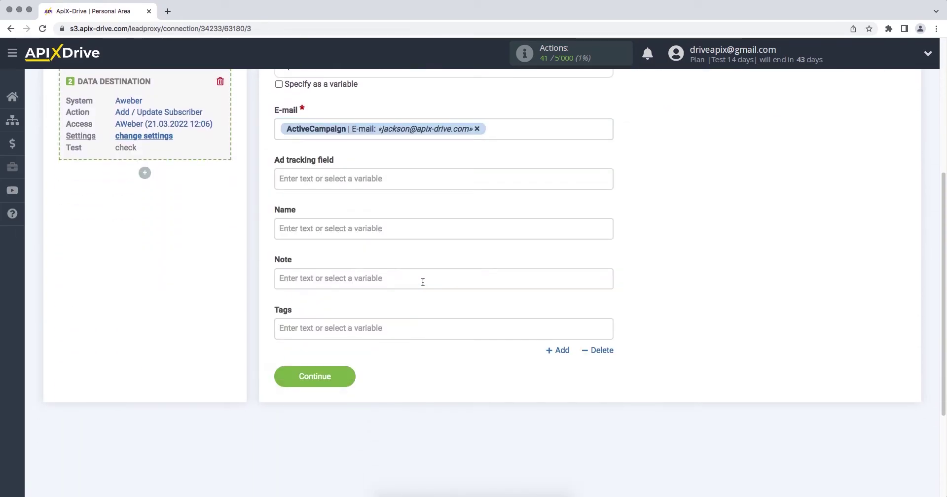
left_click(401, 232)
scroll(401, 232, "down", 2)
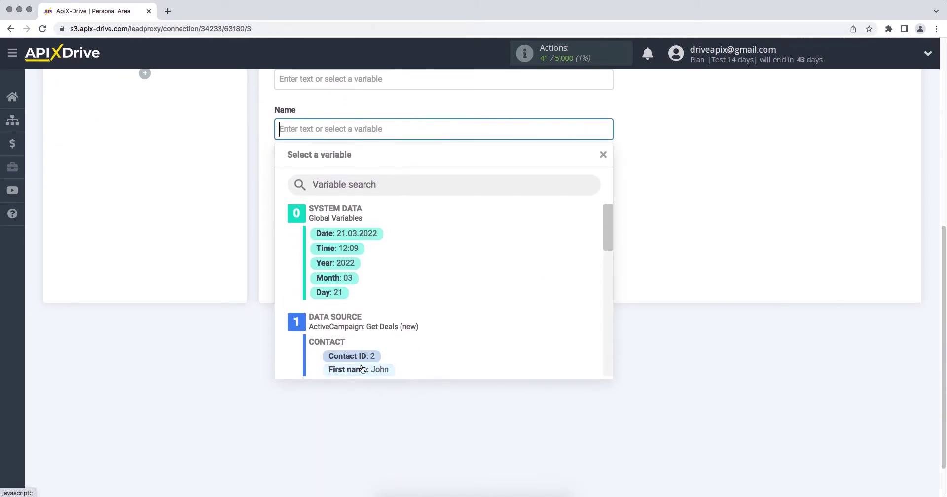
left_click(363, 369)
left_click(464, 128)
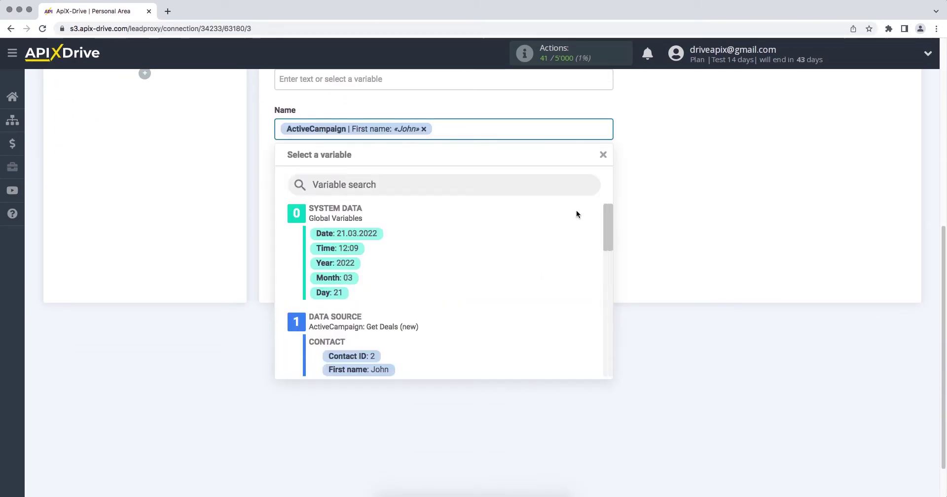
left_click_drag(609, 222, 611, 259)
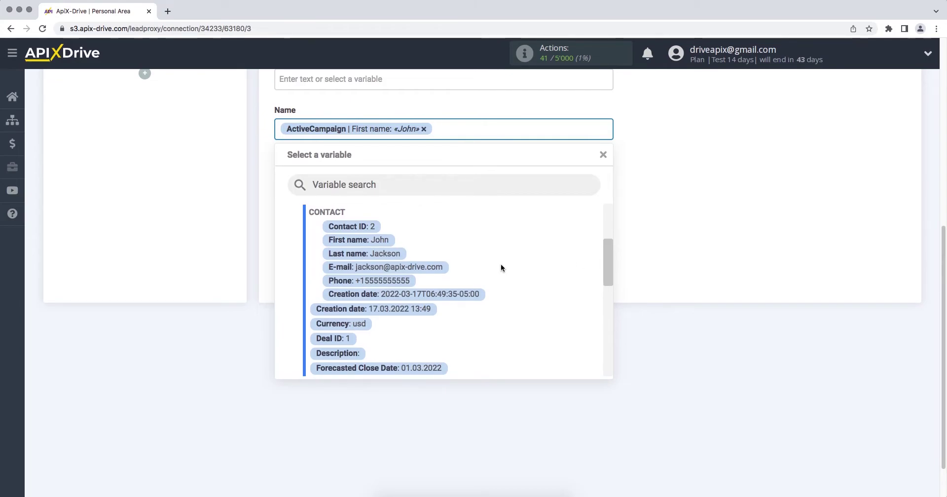
left_click(392, 255)
Step: Enter 'New subrscriber from ActiveCampaing' in the Note field
left_click(416, 183)
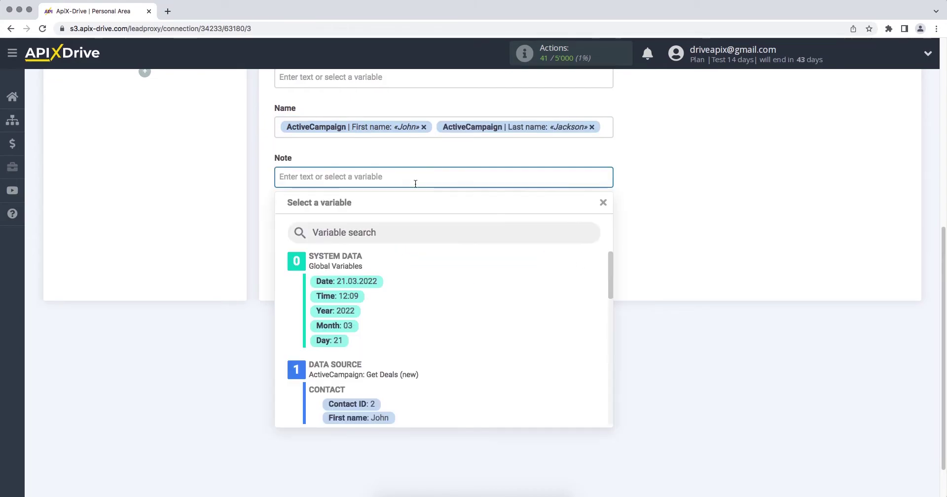
scroll(415, 183, "down", 2)
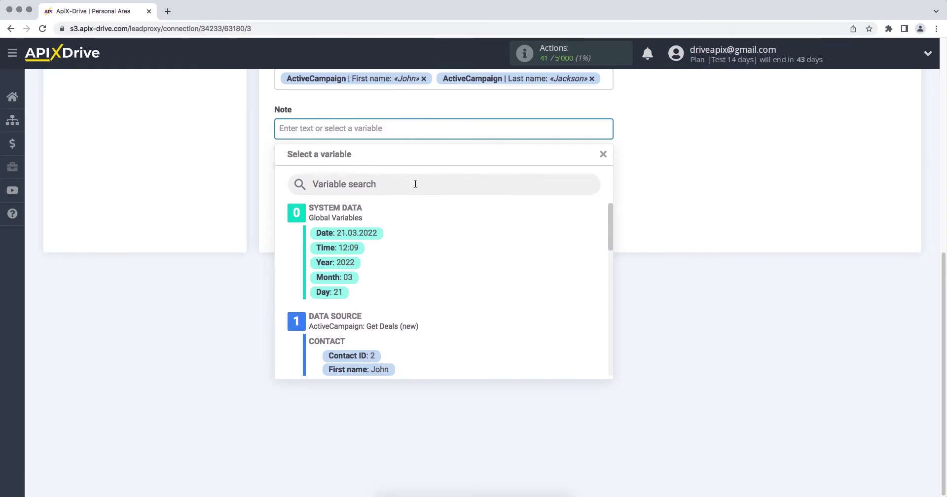
type("Ne")
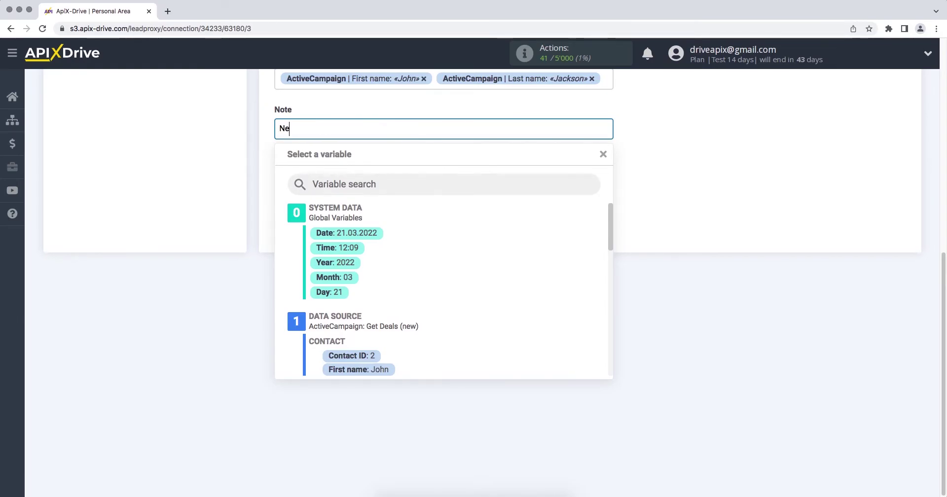
type("w subrscriber")
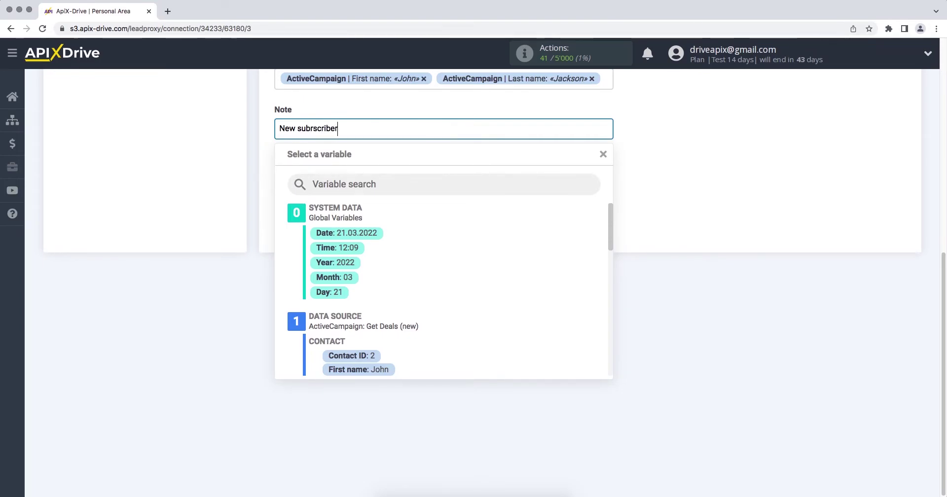
type(" fr")
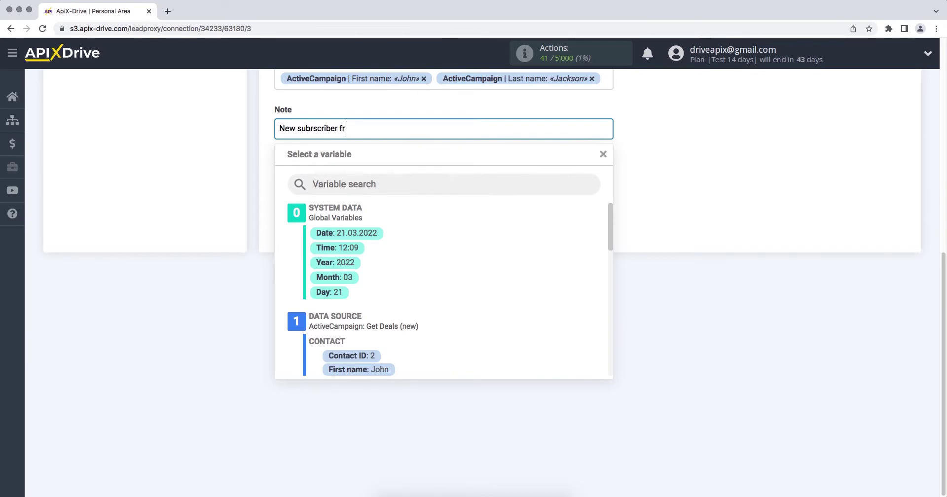
type("om ActiveCampaing")
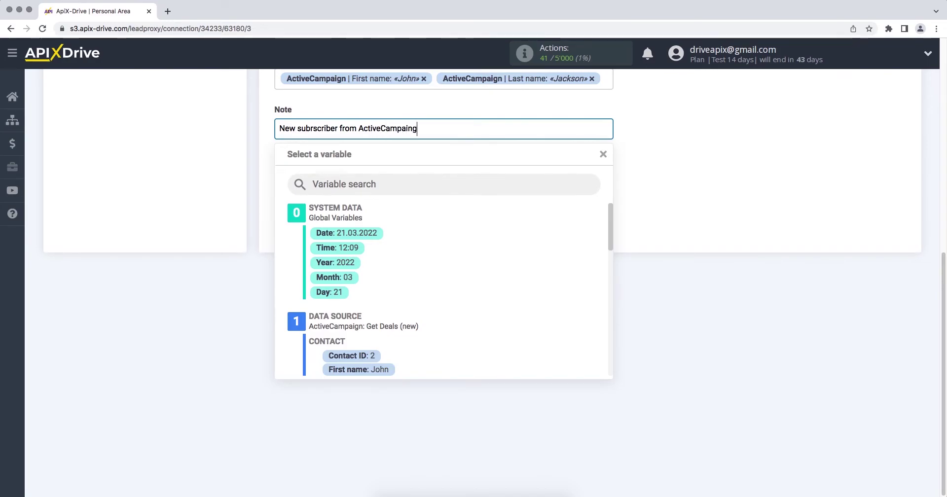
left_click(661, 230)
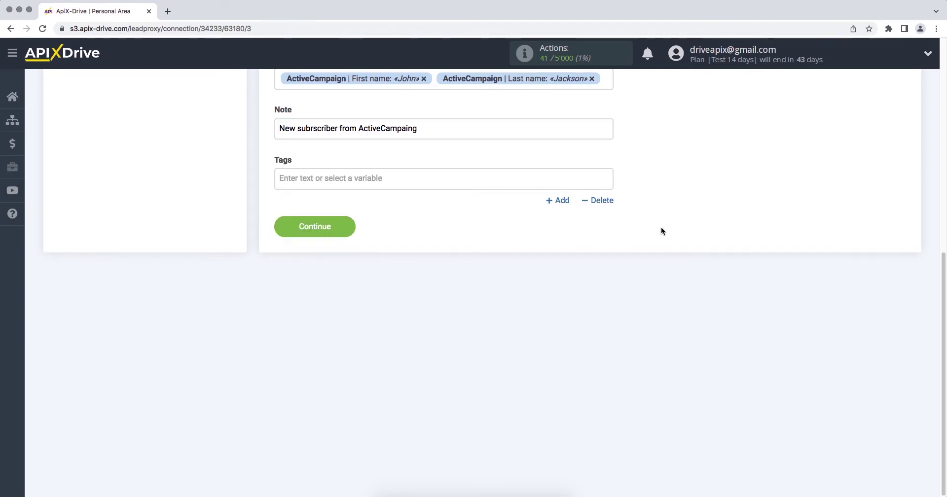
Step: Save the field mapping and send the sample contact to Aweber as test data
left_click(283, 225)
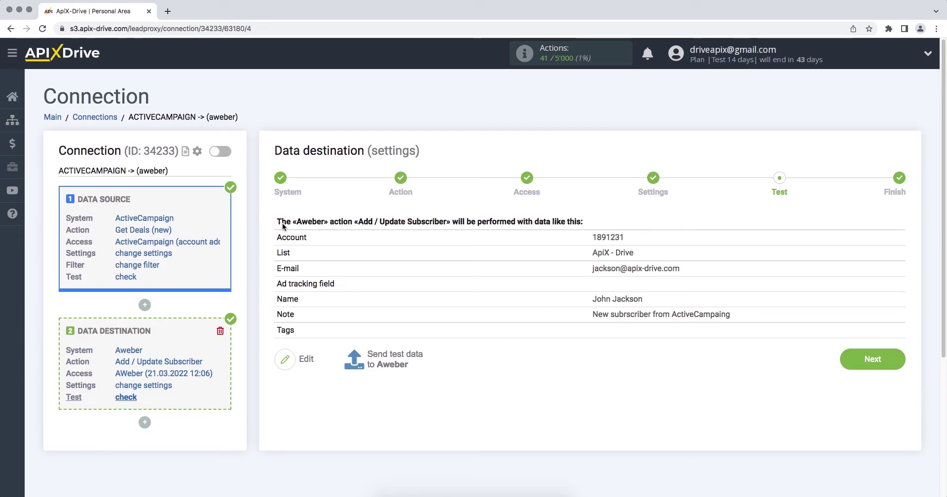
left_click(377, 354)
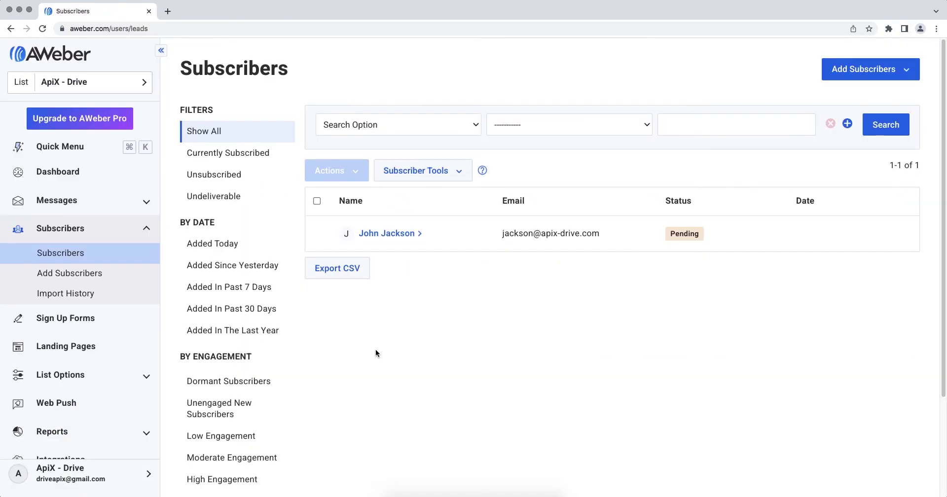
Step: Expand the test subscriber's row in AWeber to confirm its Pending status and note
left_click(401, 241)
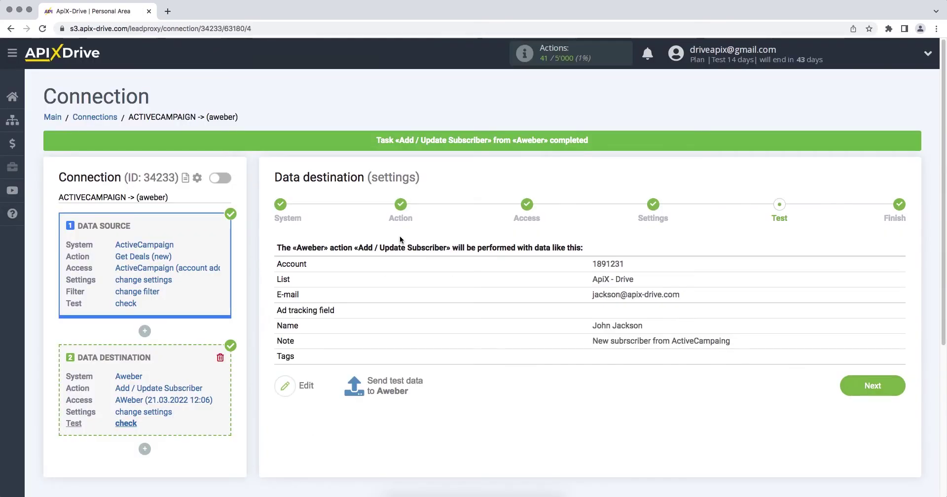
Step: Enable auto-update on the ACTIVECAMPAIGN -> (aweber) connection and save a 5-minute update interval
left_click(842, 387)
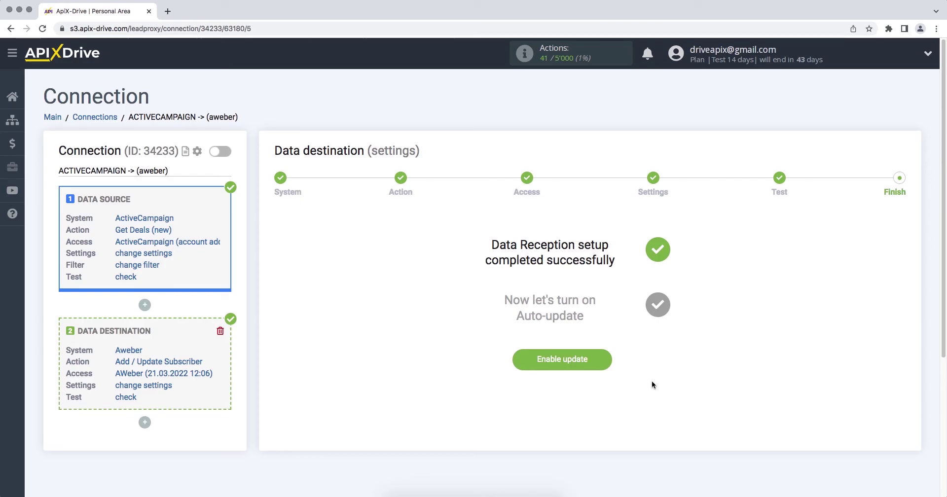
left_click(516, 367)
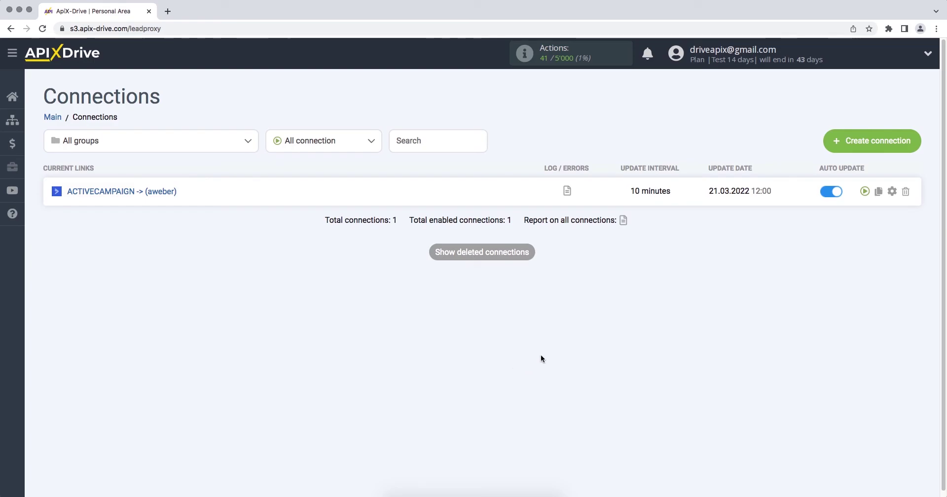
left_click(891, 192)
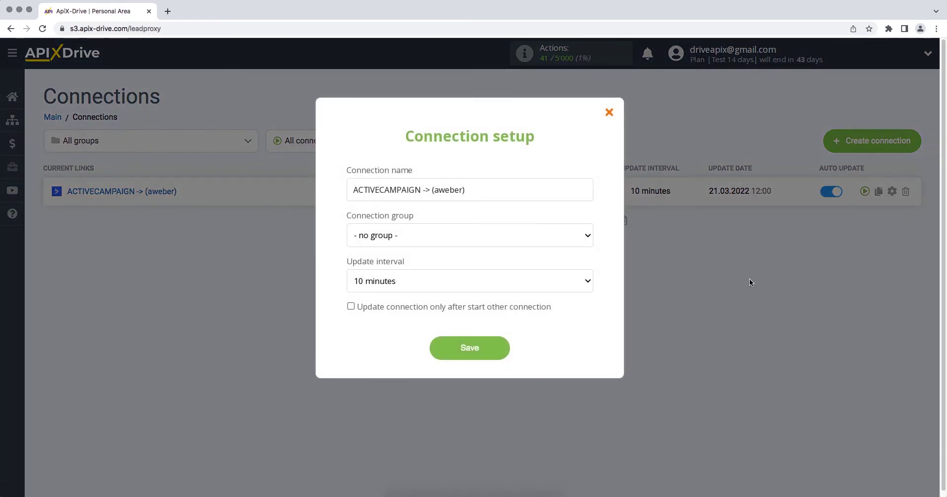
left_click(529, 281)
left_click(523, 272)
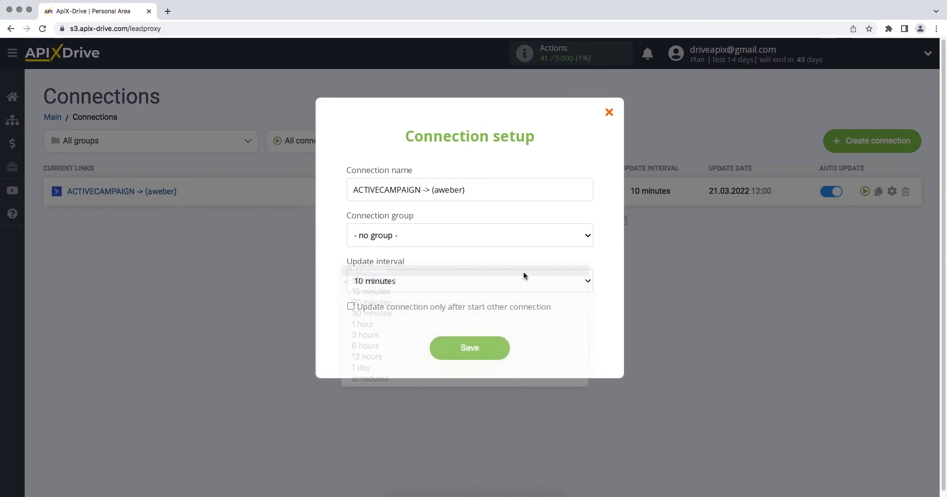
left_click(437, 351)
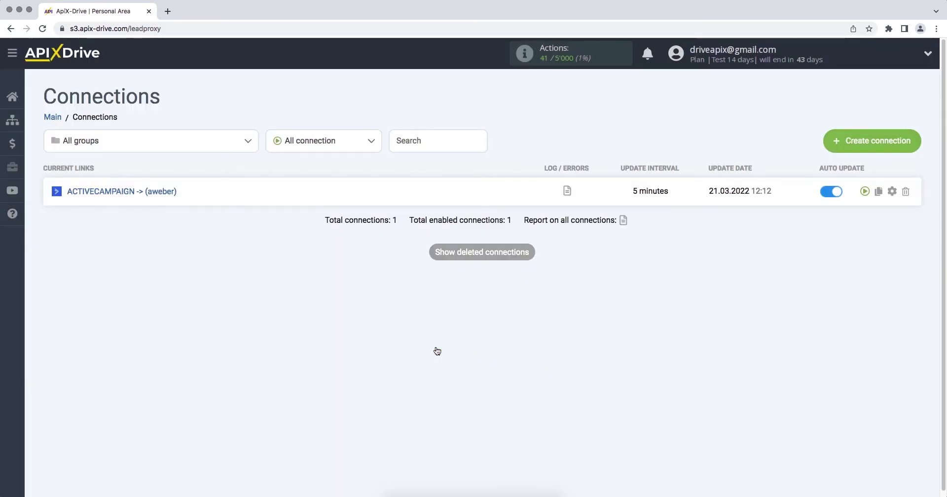